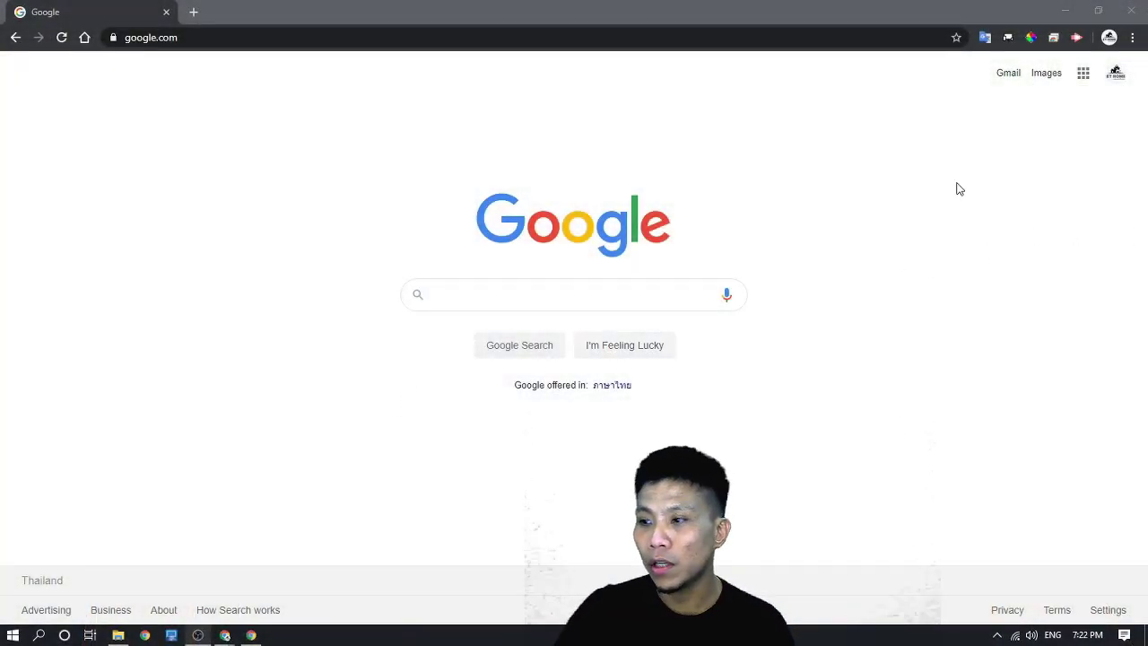
Add a new Chrome person named 'ICT Click' from the profile menu.
left_click(1109, 38)
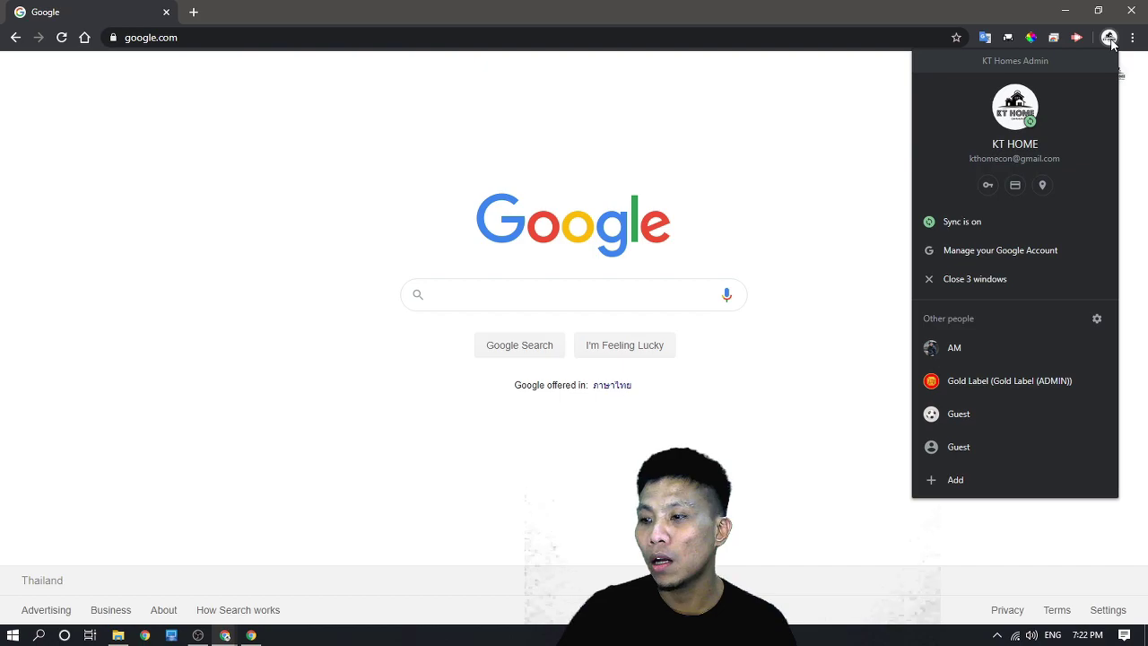
left_click(947, 480)
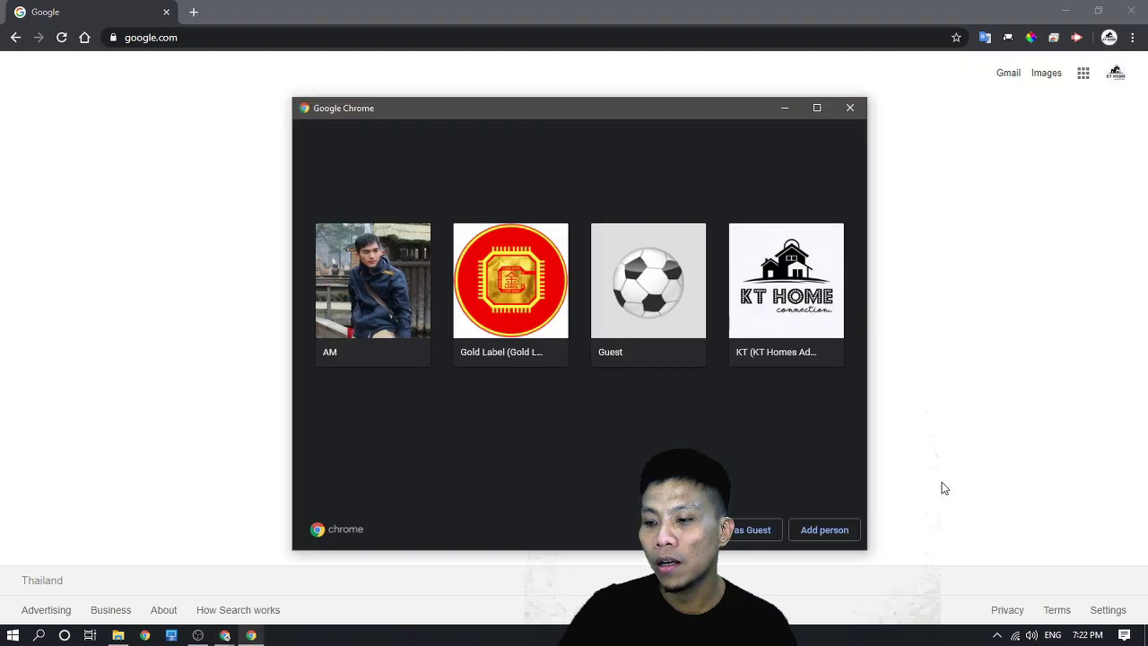
left_click(825, 530)
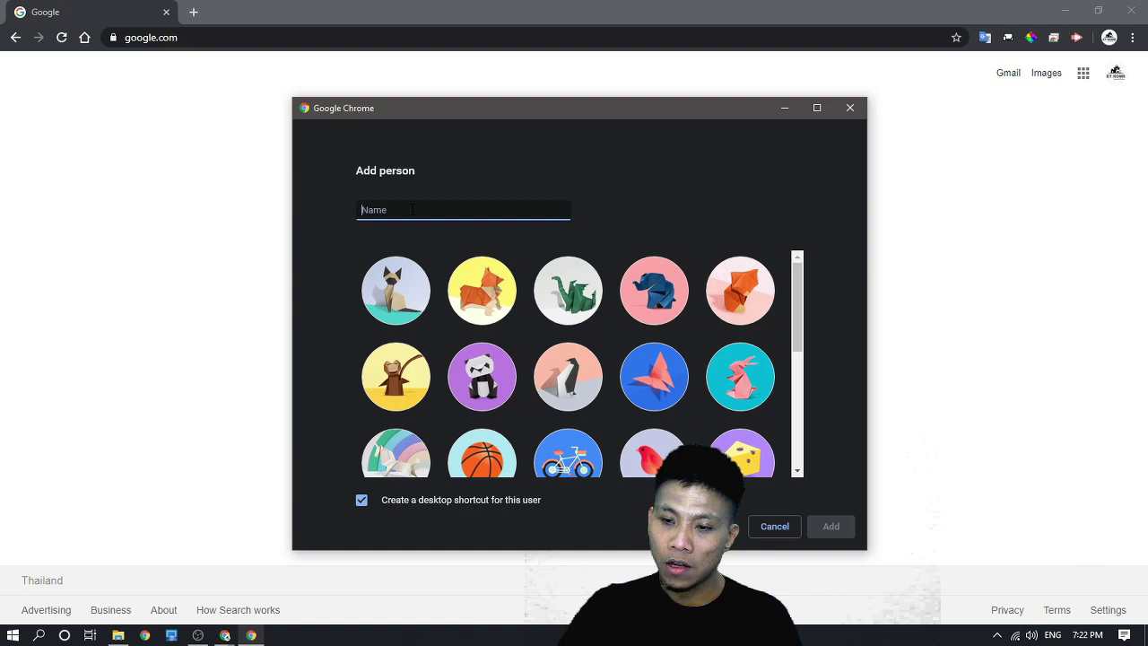
type("I")
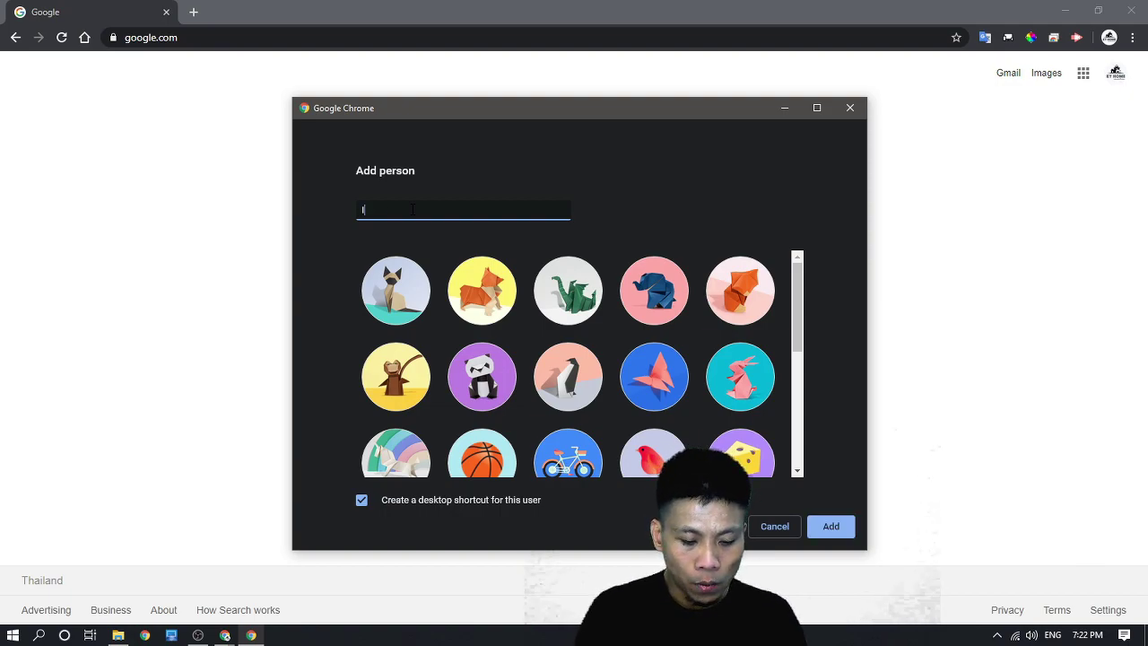
type("CT Click")
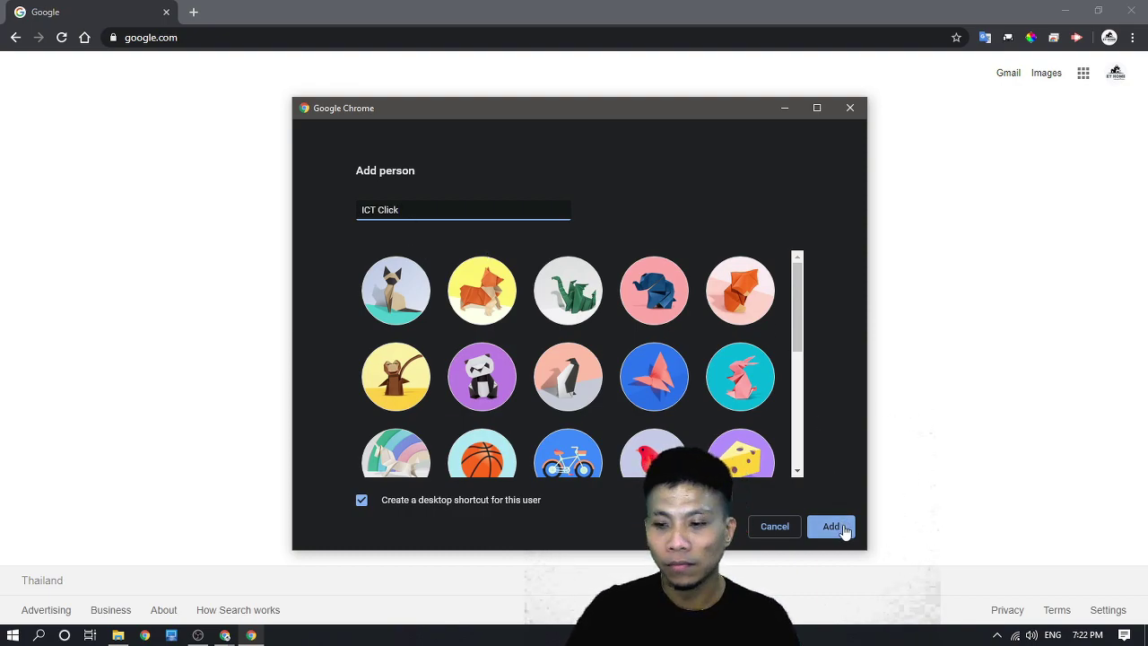
left_click(841, 528)
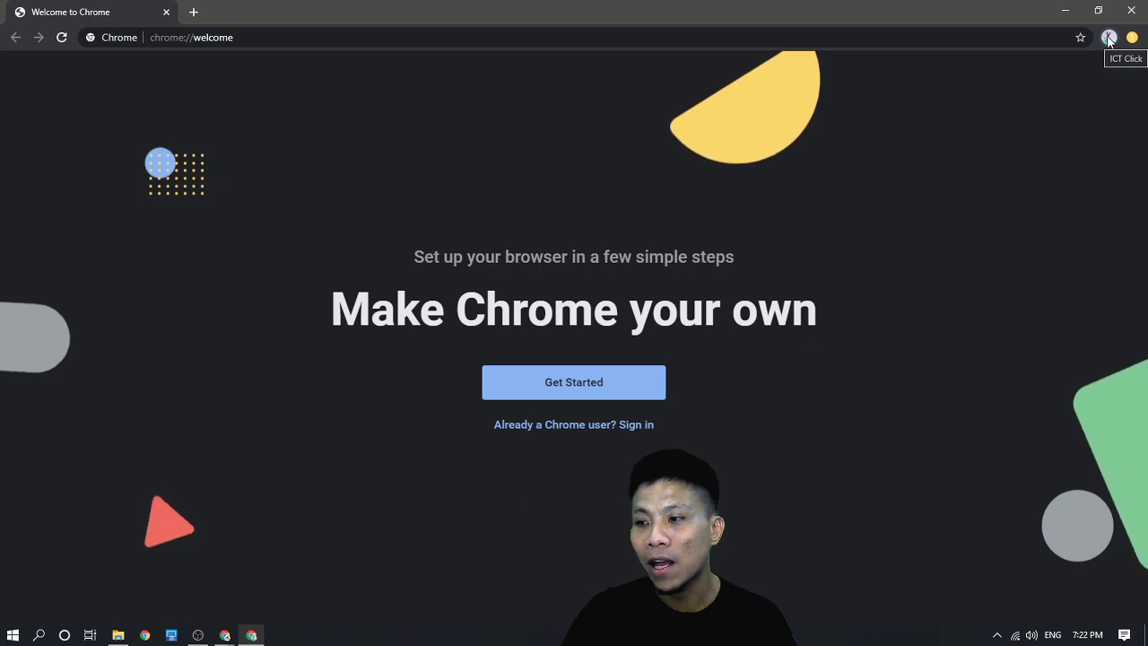
Choose Turn on sync from the ICT Click profile menu to reach Google sign-in.
left_click(1108, 38)
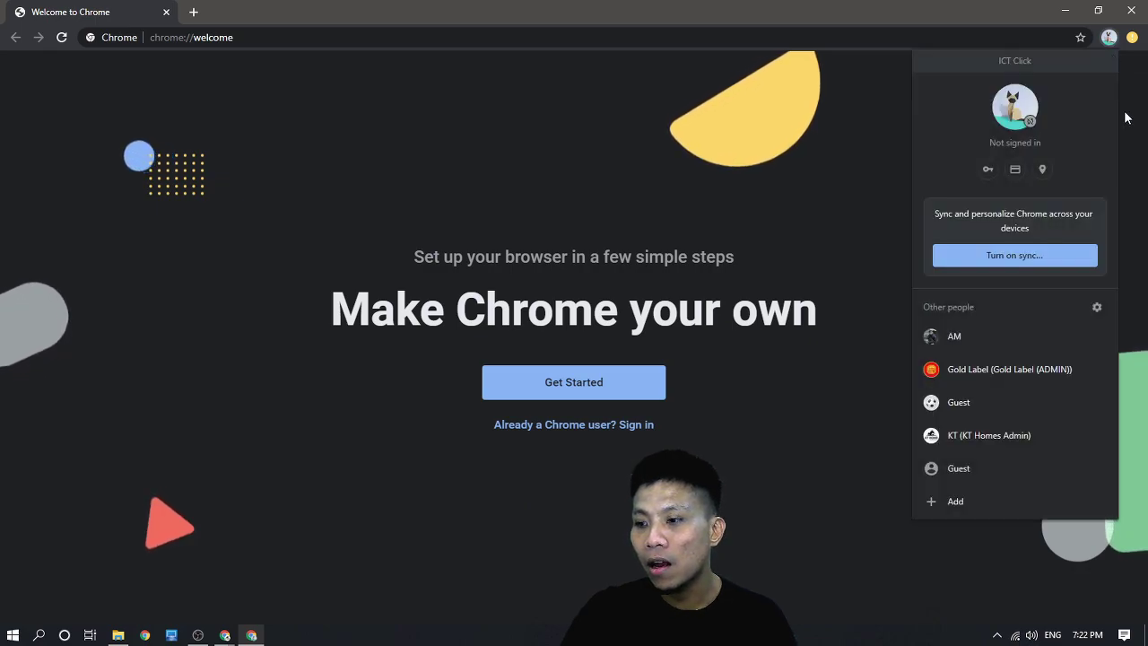
left_click(1036, 256)
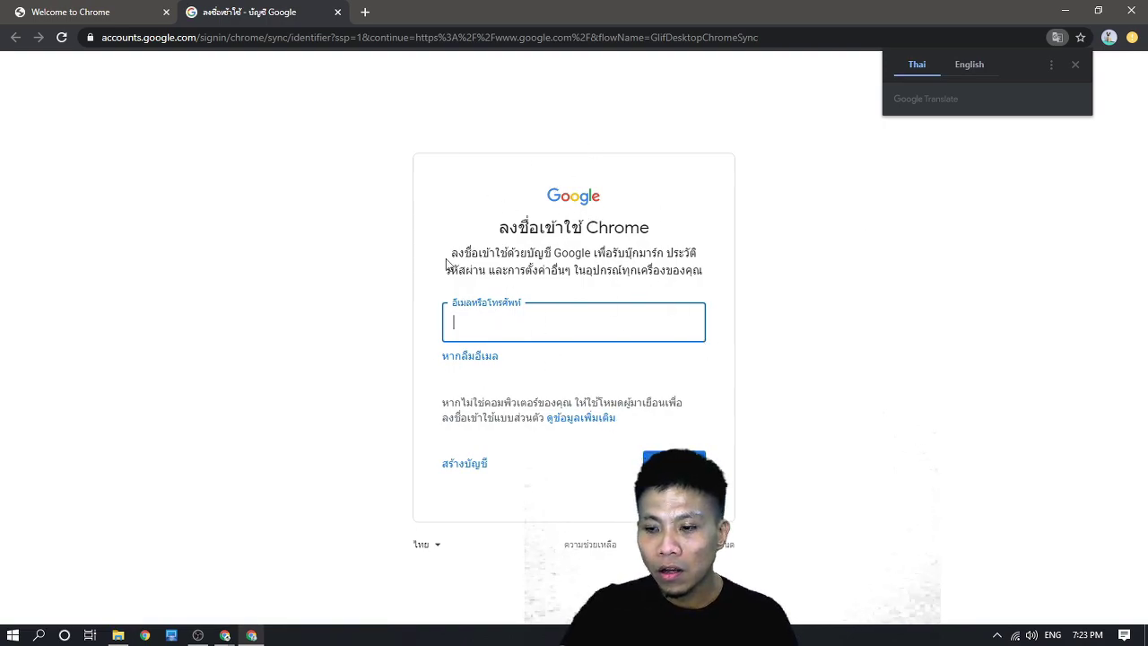
Change the sign-in page language from Thai to English (United States), then select the email field.
left_click(431, 546)
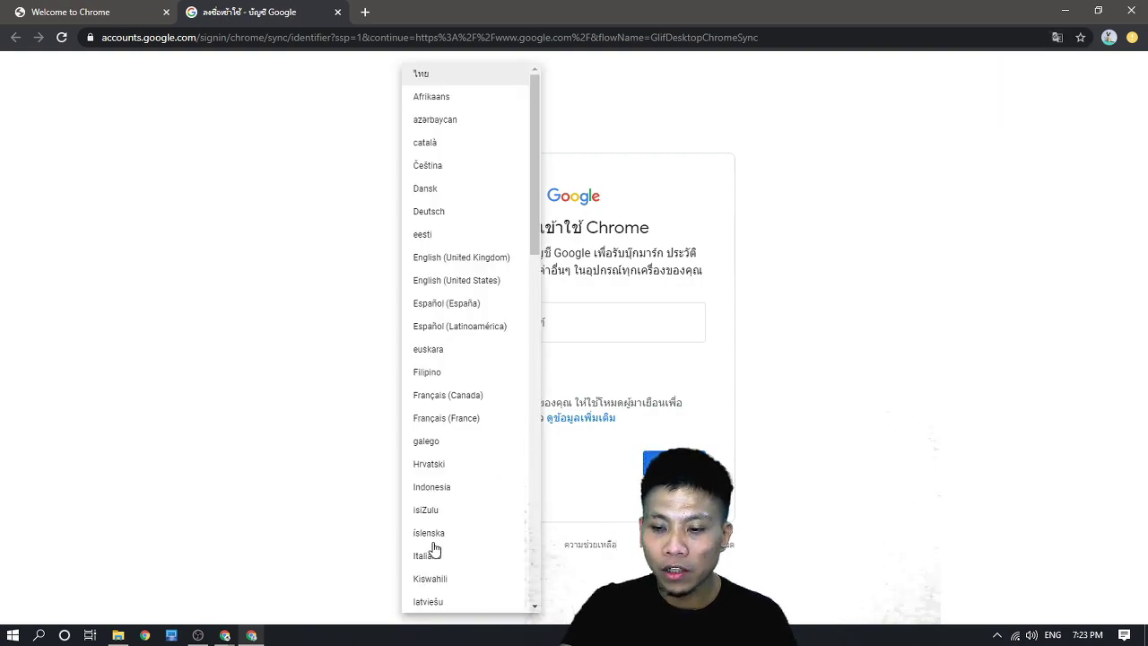
left_click(353, 549)
left_click(438, 551)
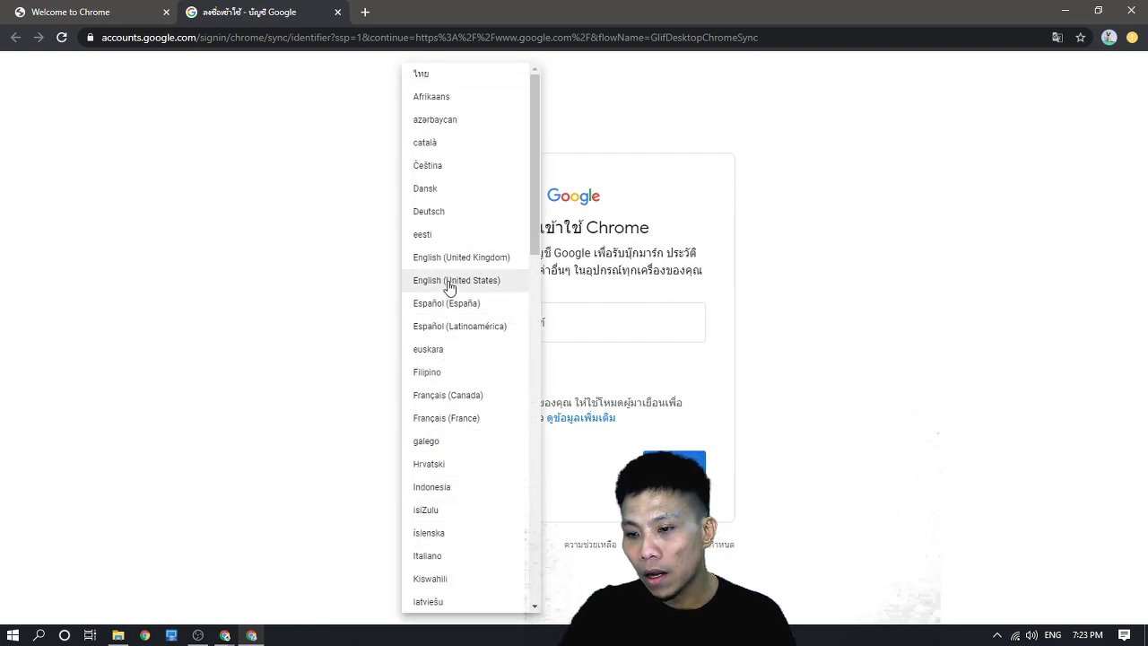
left_click(479, 285)
left_click(532, 330)
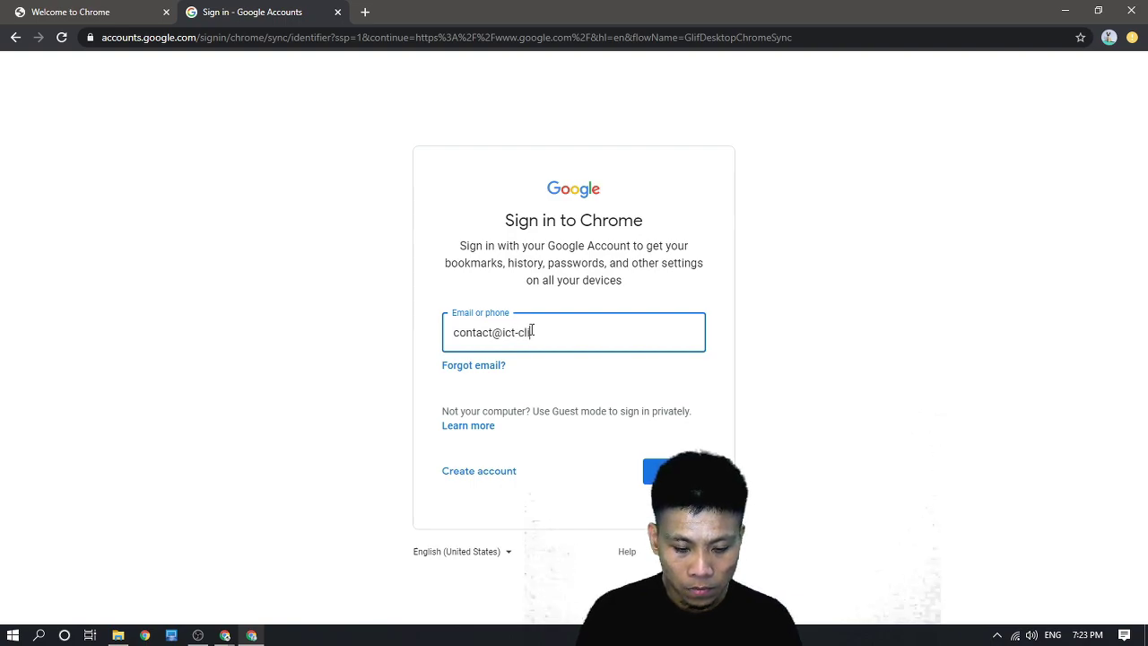
Sign in with the ICT Click account's e-mail and password.
type("ck.")
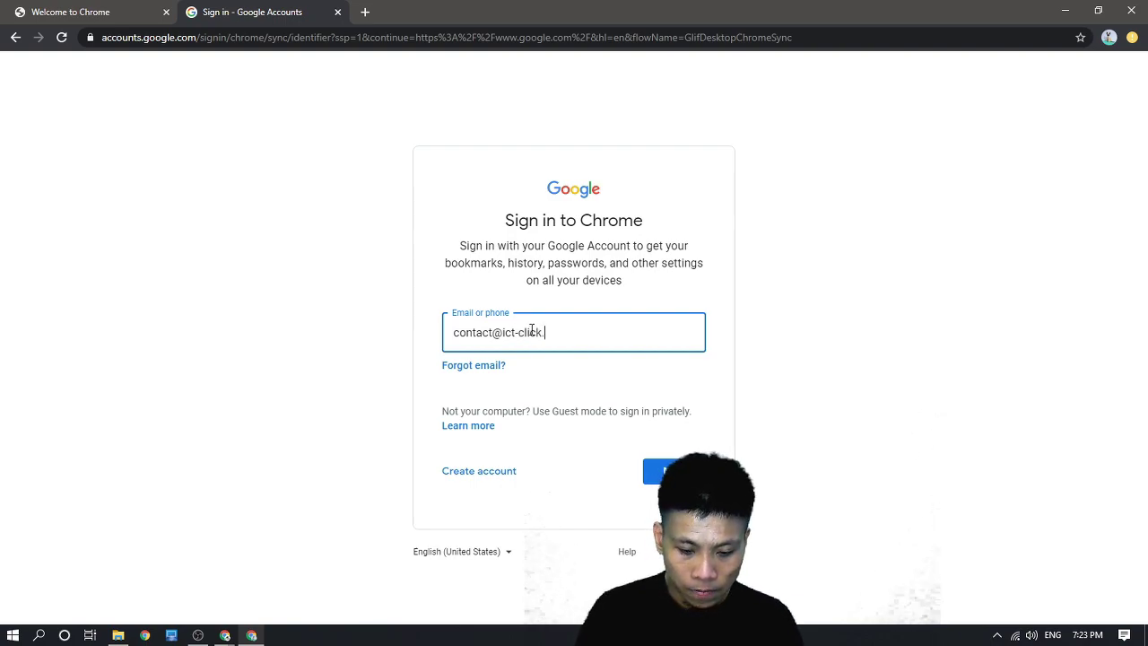
type("com")
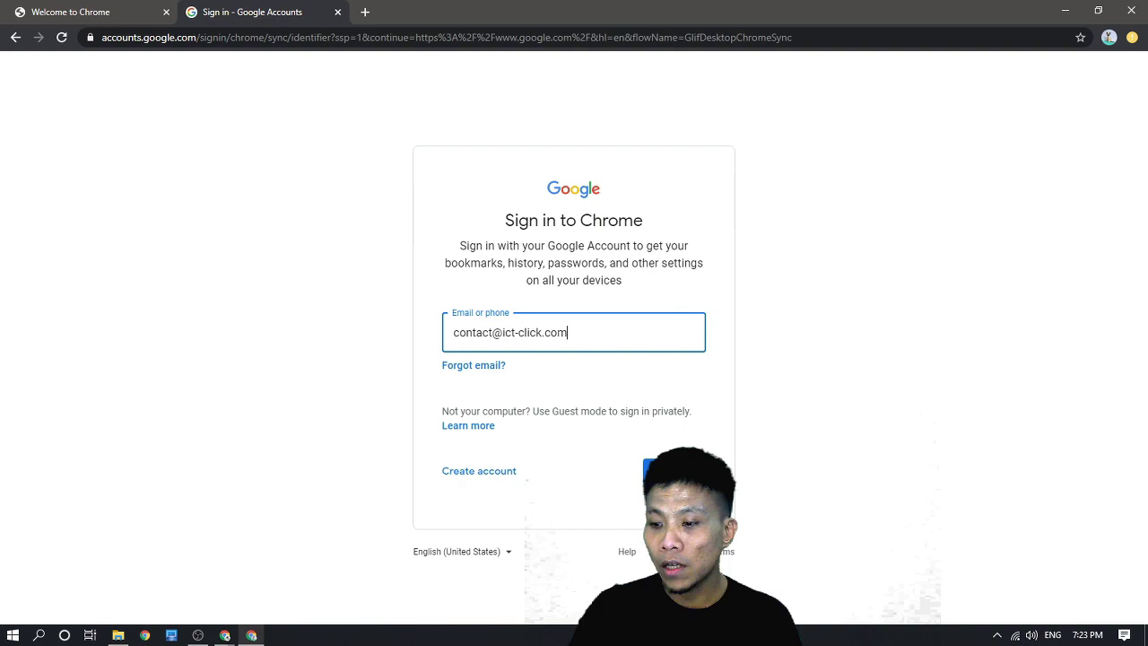
key("Return")
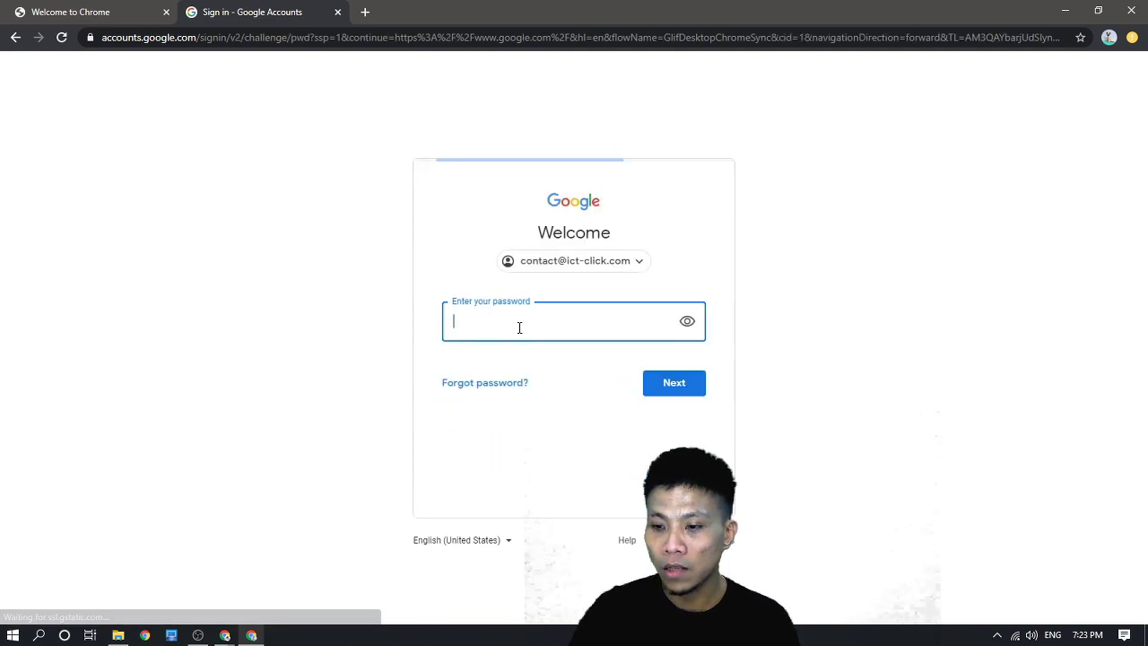
type("a")
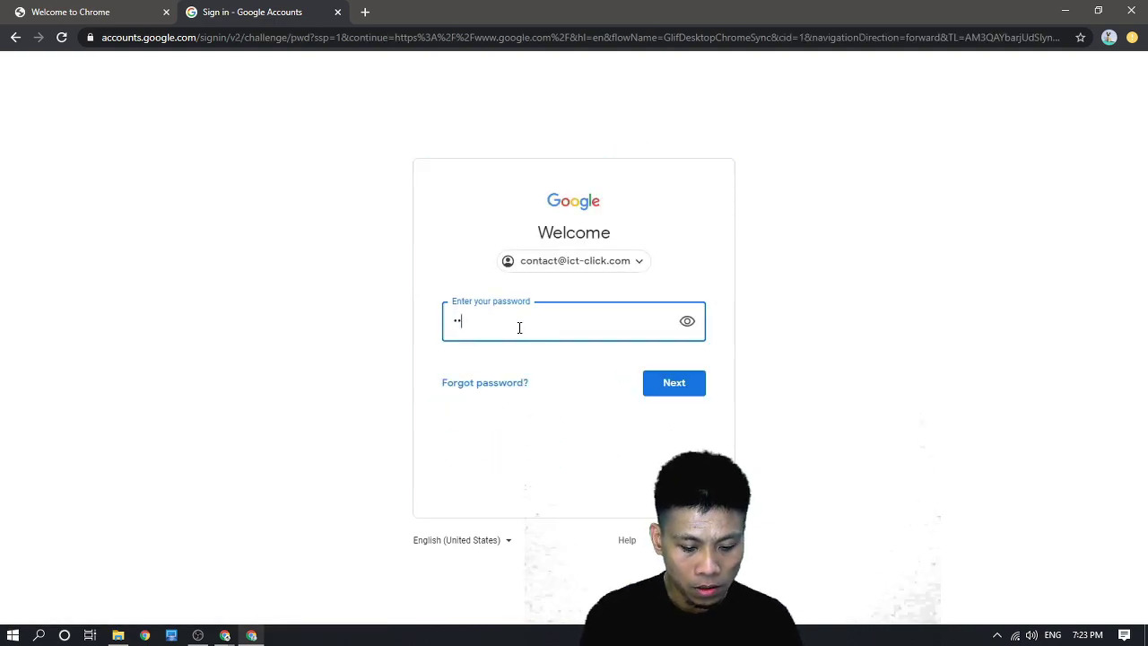
type("aaaaa")
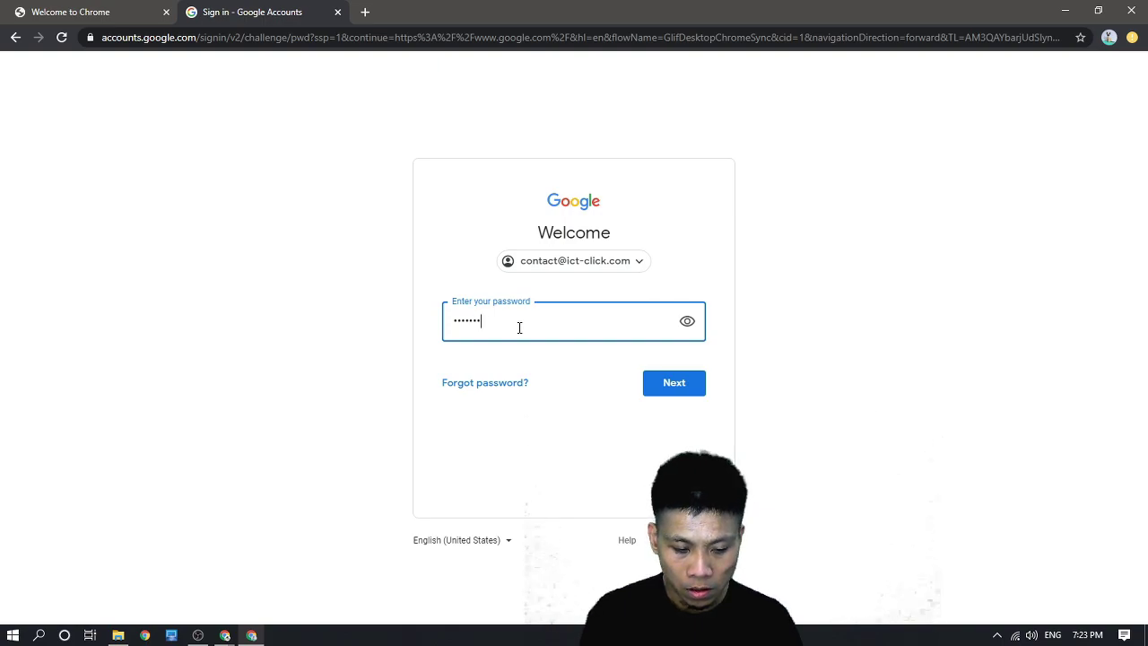
type("aaaaaaa")
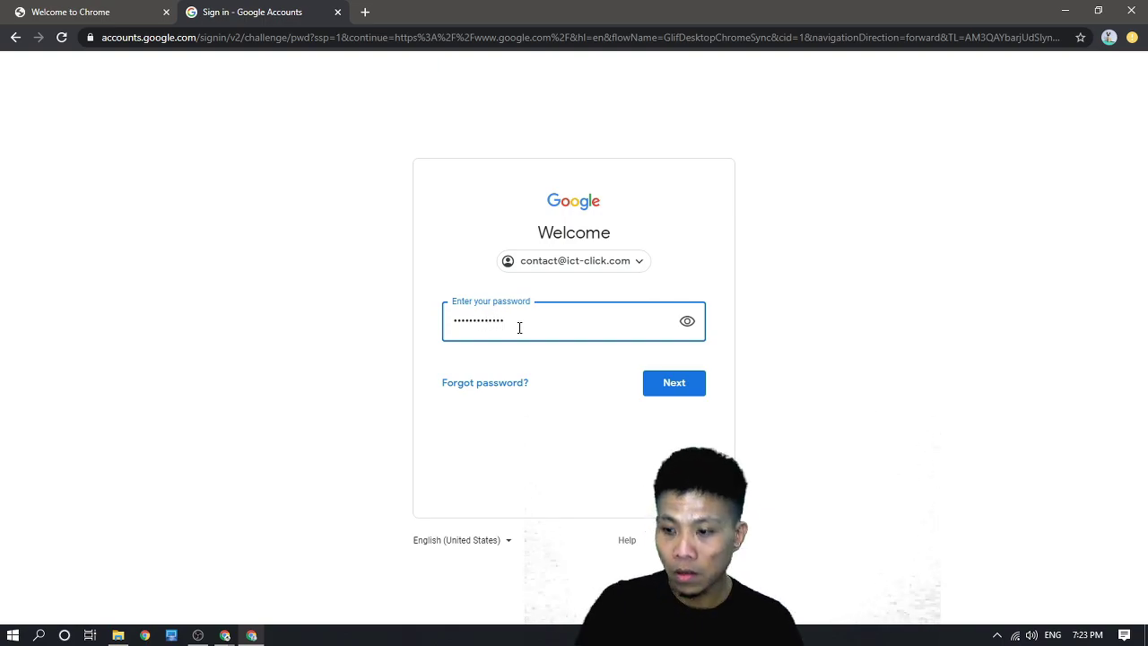
left_click(673, 384)
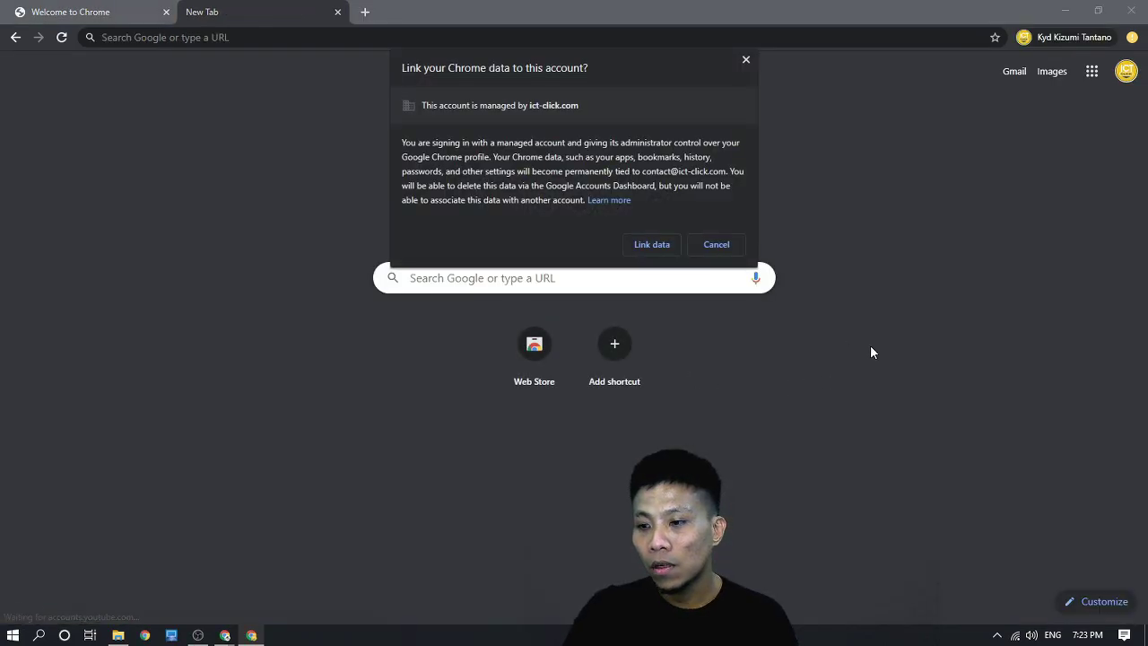
Choose Link data for the managed account, then confirm with Yes, I'm in.
left_click(649, 246)
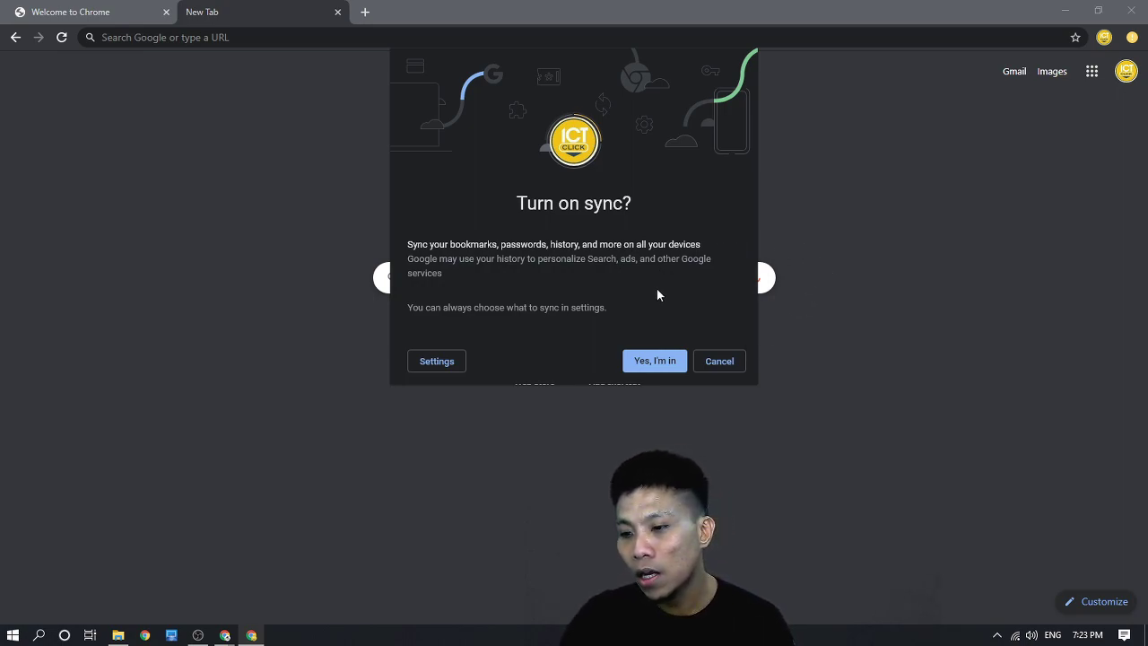
left_click(648, 366)
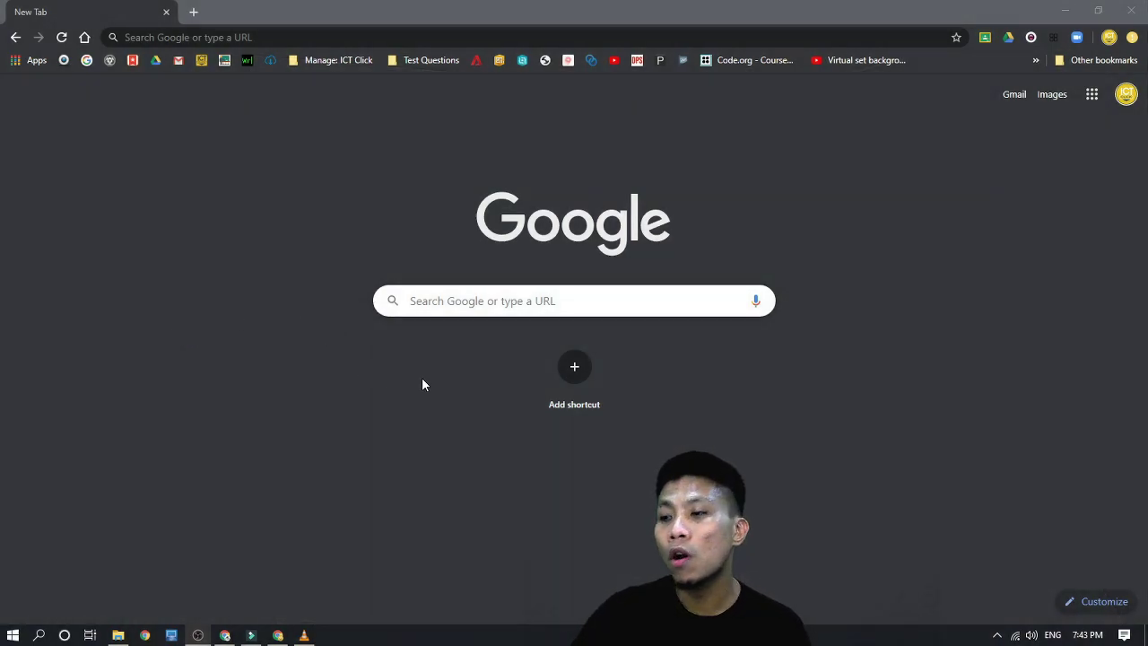
Switch to the KT Homes Admin profile, then back to ICT Click.
left_click(1110, 37)
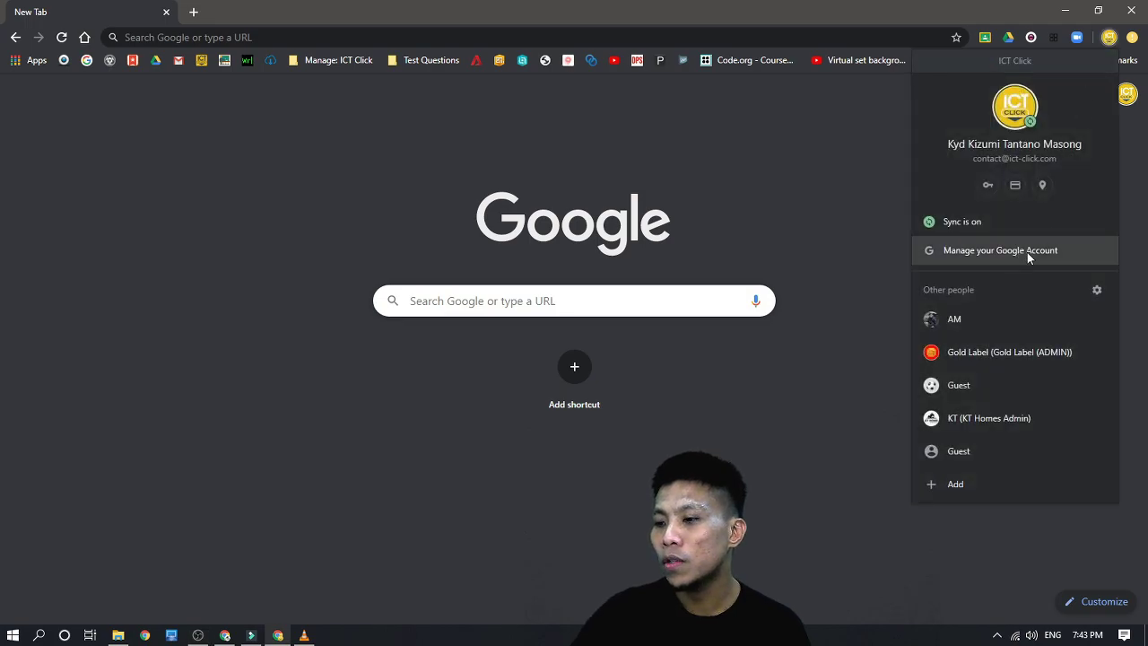
left_click(1002, 423)
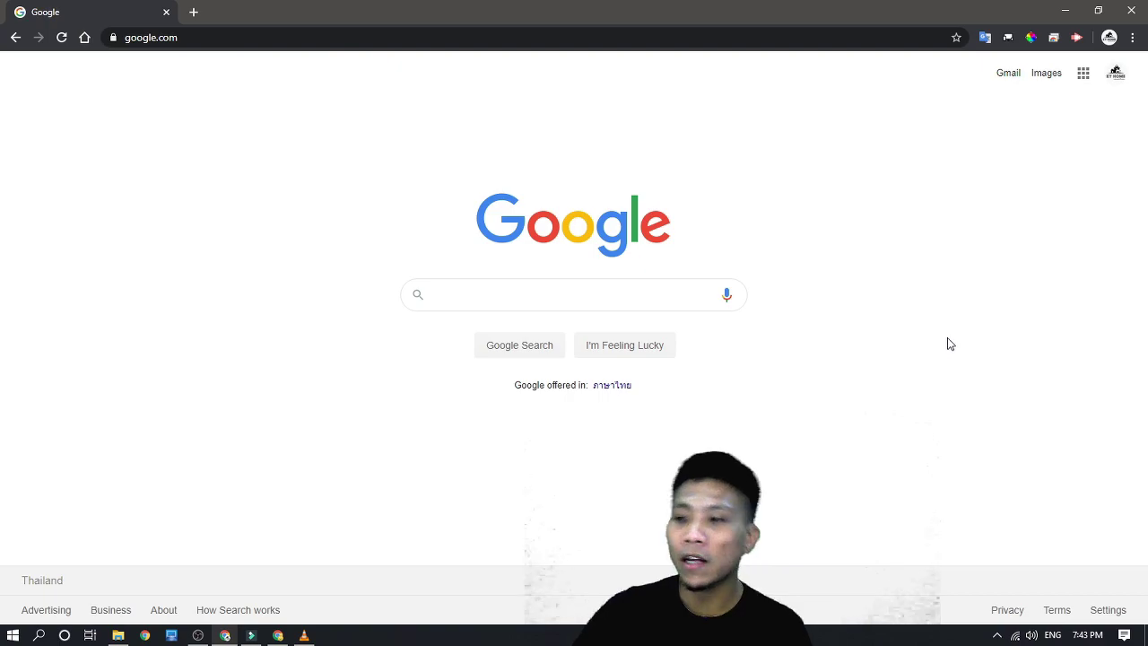
left_click(1109, 38)
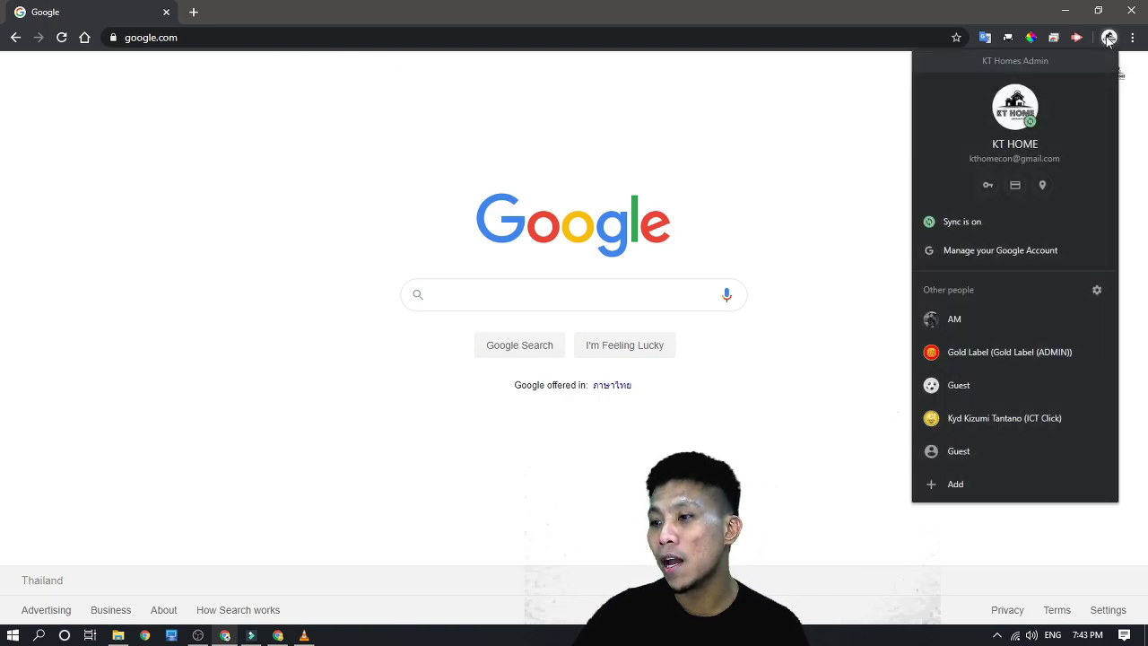
left_click(976, 416)
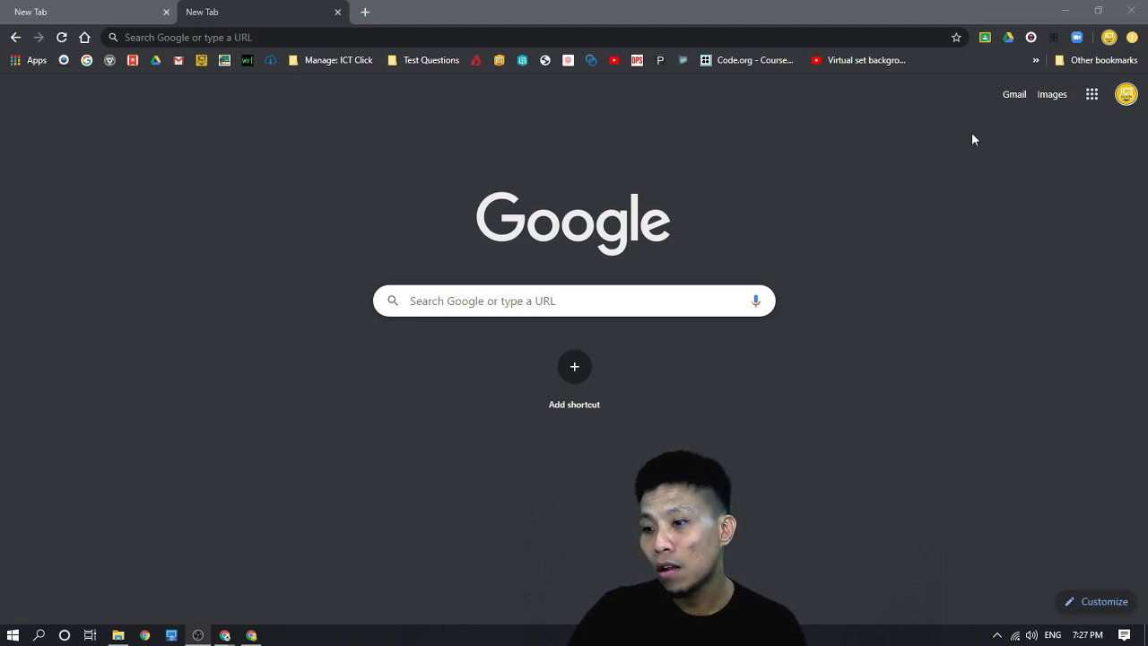
In the profile manager, remove the ICT Click person and confirm the deletion.
left_click(1110, 39)
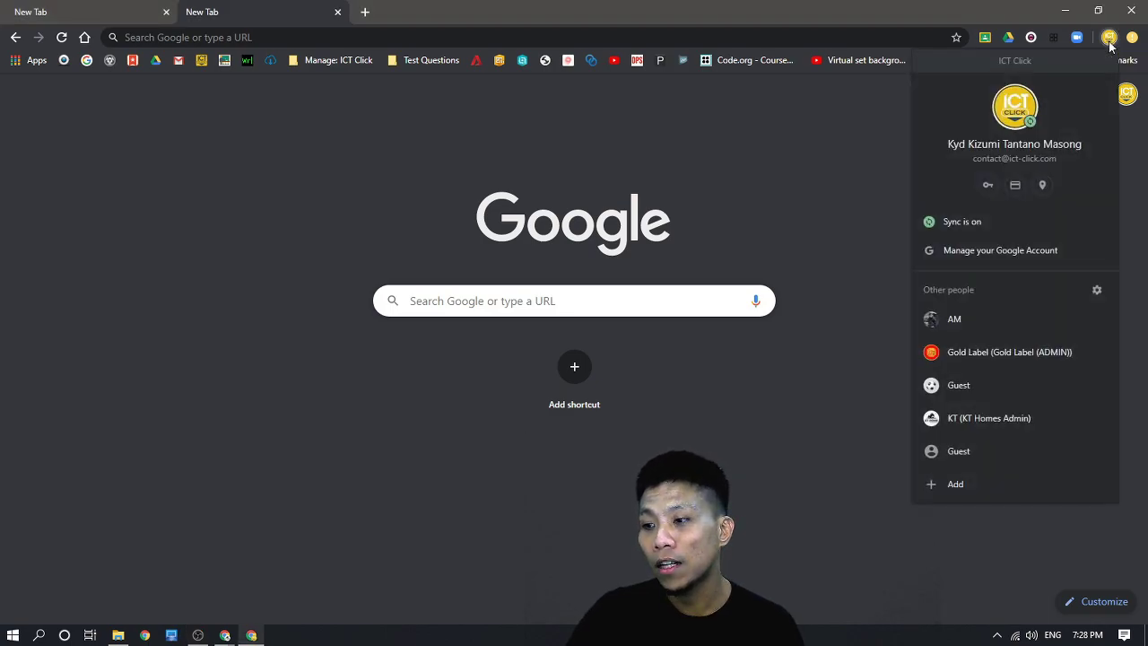
left_click(1096, 291)
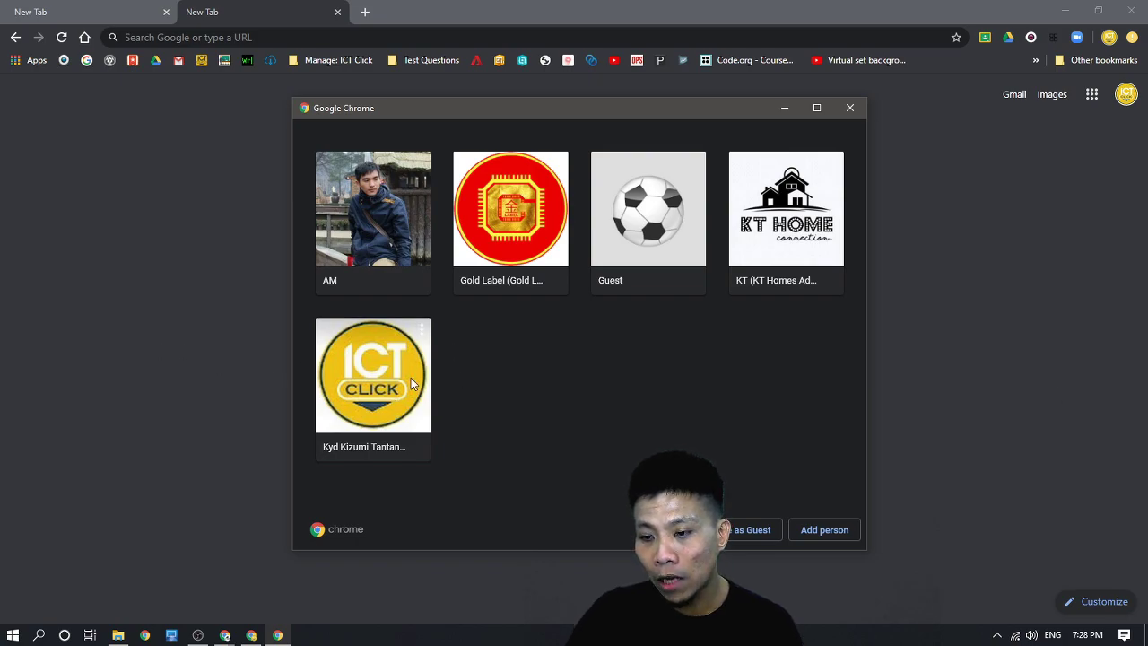
left_click(422, 332)
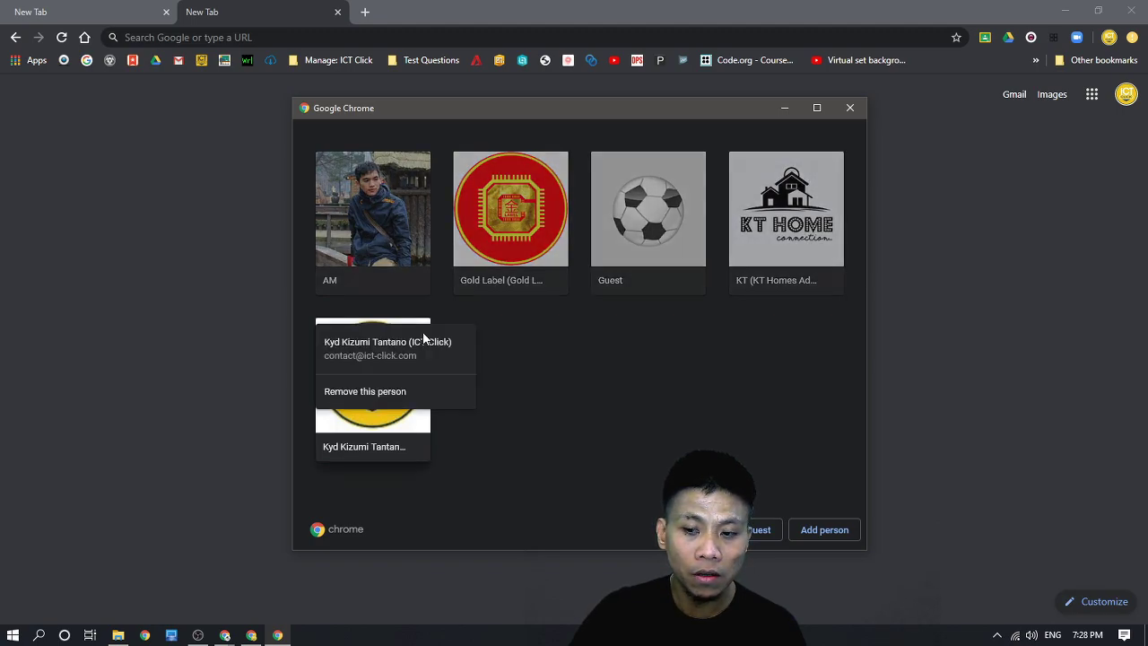
left_click(380, 393)
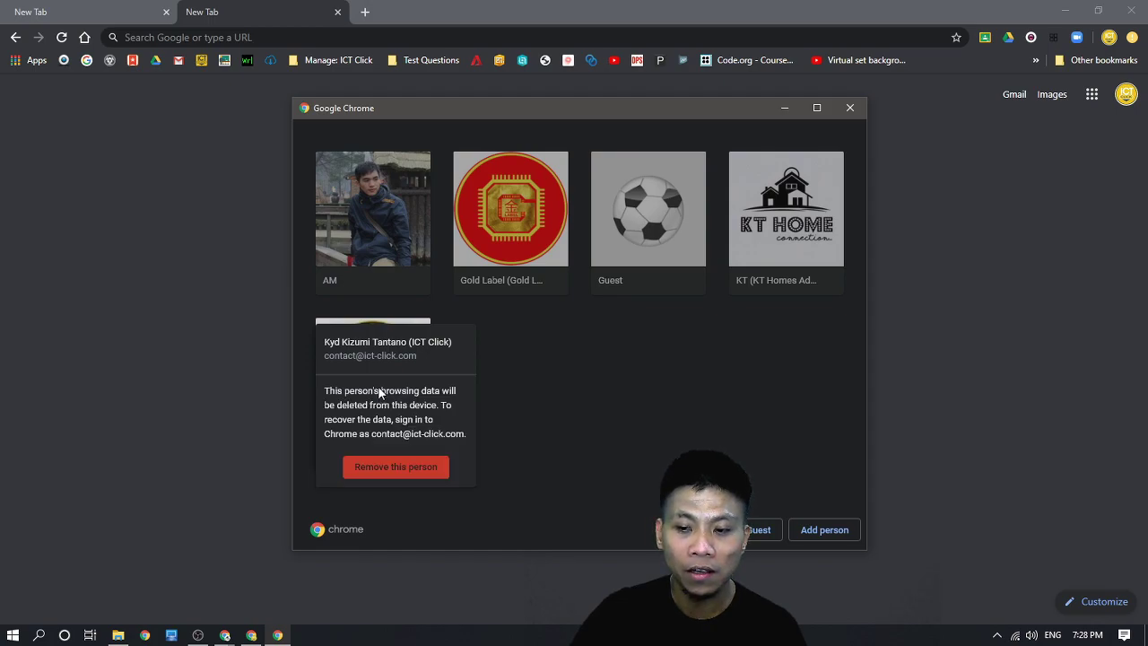
left_click(385, 470)
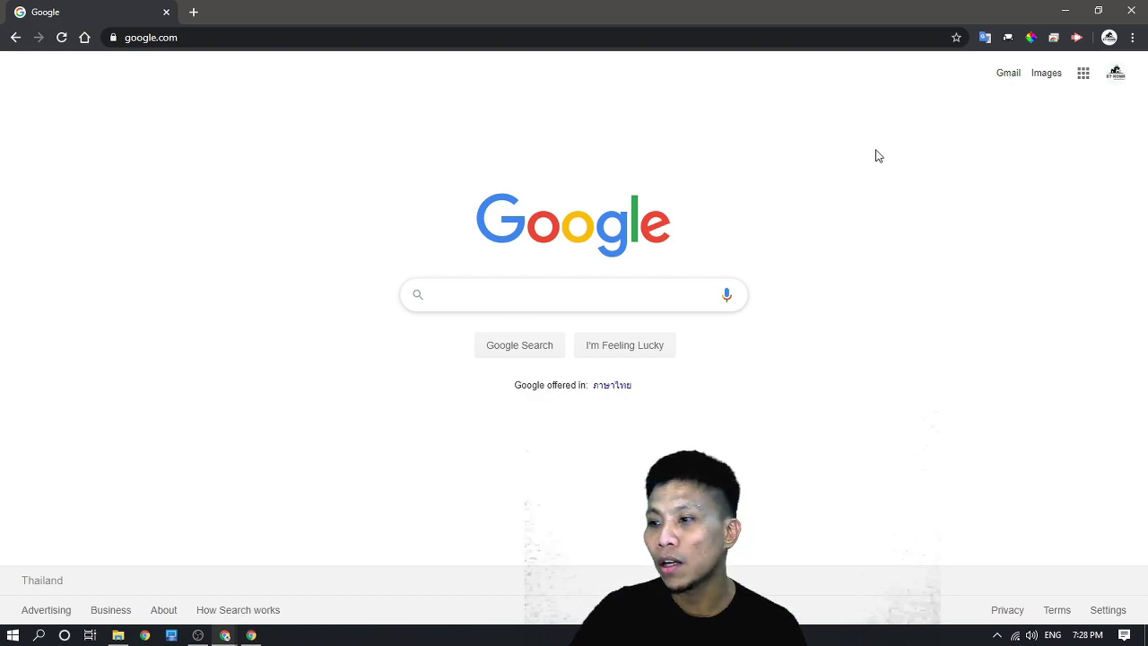
Reopen the profile manager to confirm only AM, Gold Label, Guest and KT remain.
left_click(1110, 37)
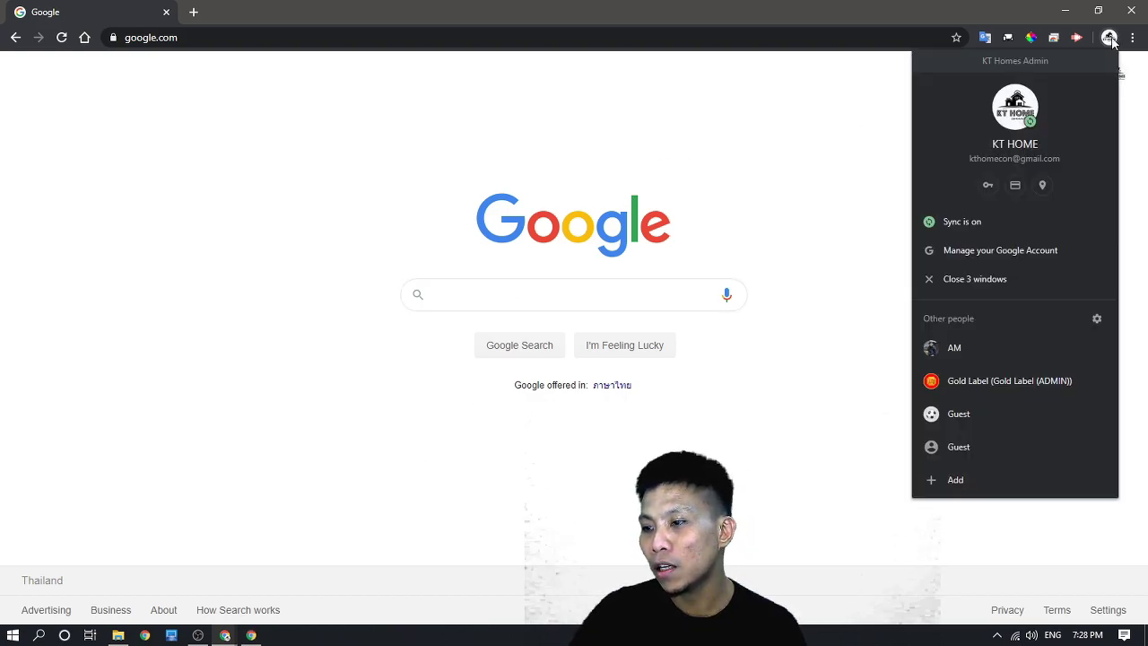
left_click(1097, 320)
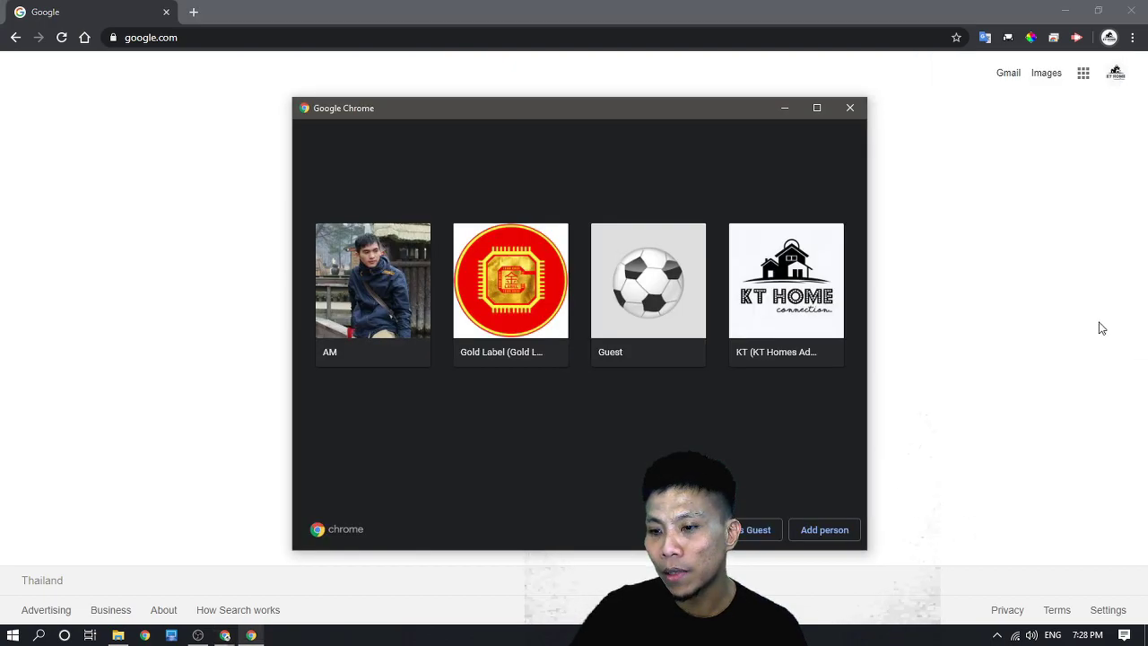